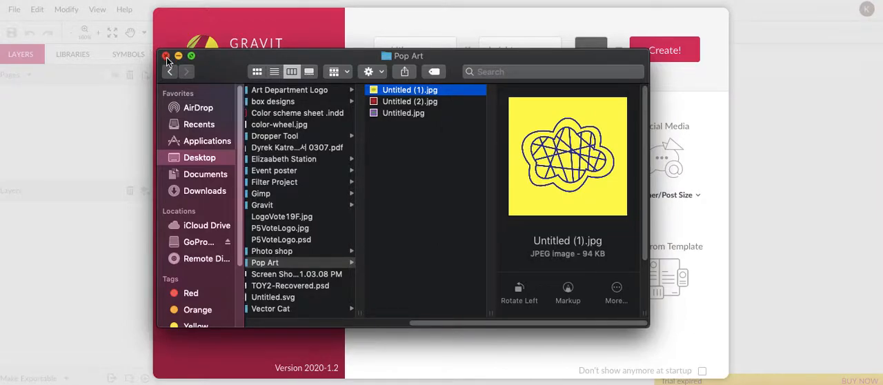
Preview the Pop Art image Untitled.jpg and close the file browser window.
key("Down")
key("Down")
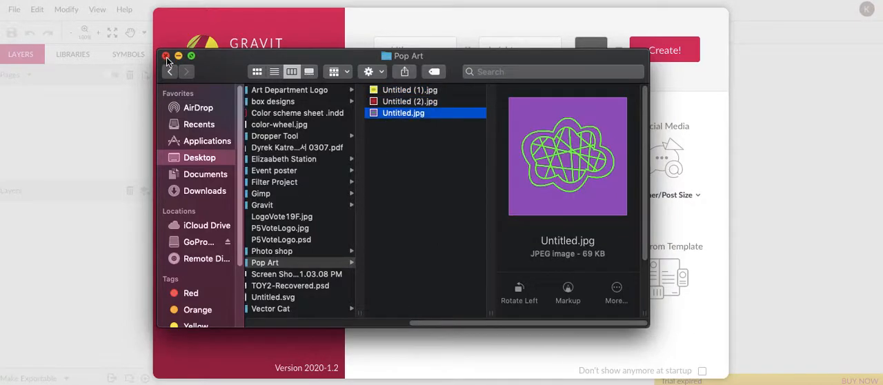
left_click(165, 56)
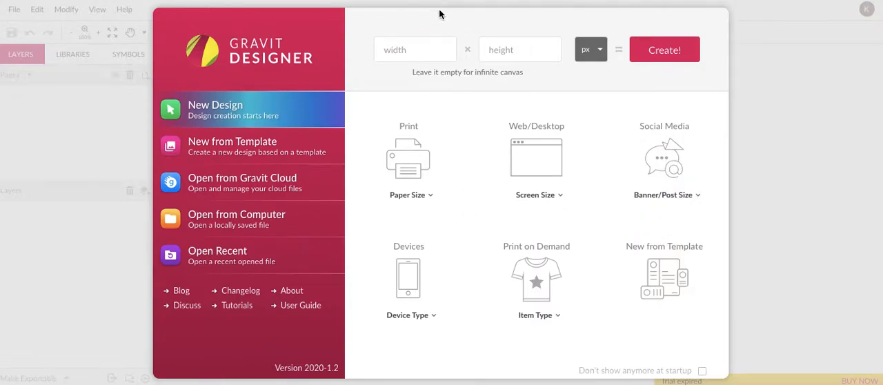
Create a new design 30 cm wide and 30 cm high.
left_click(432, 51)
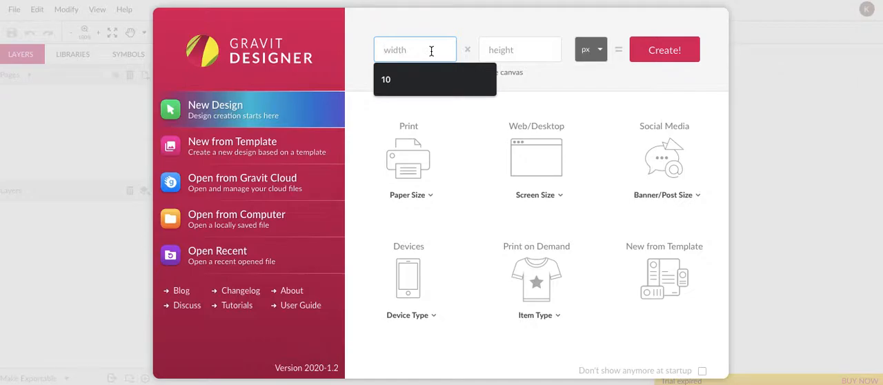
type("30")
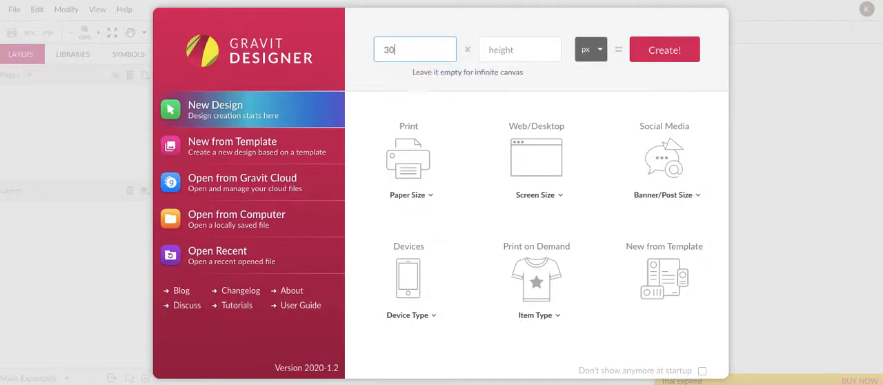
key("Tab")
type("3")
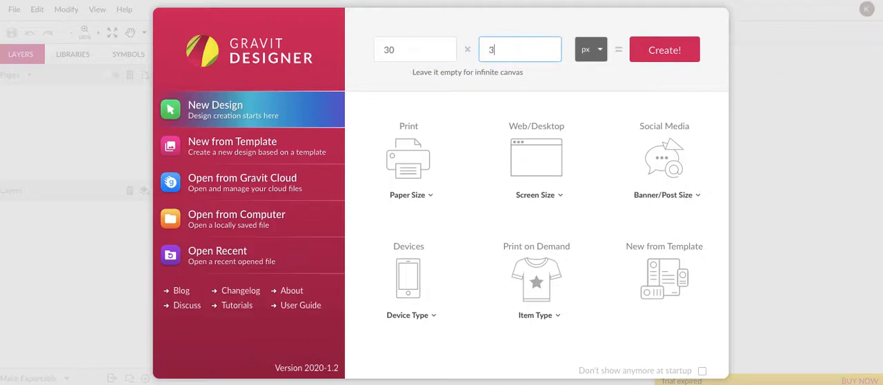
left_click(597, 49)
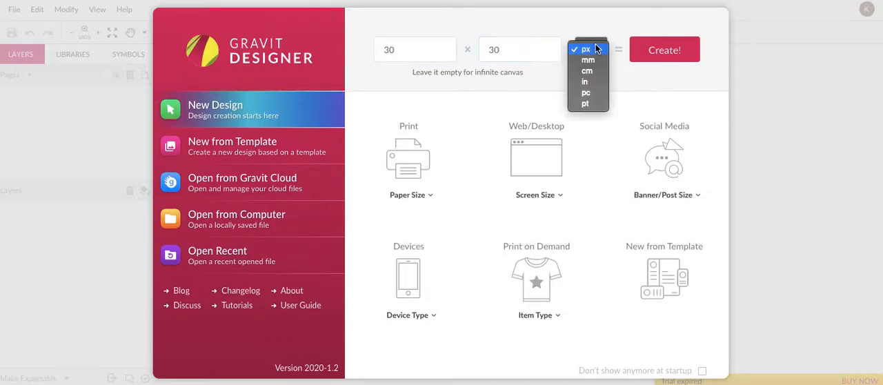
left_click(594, 71)
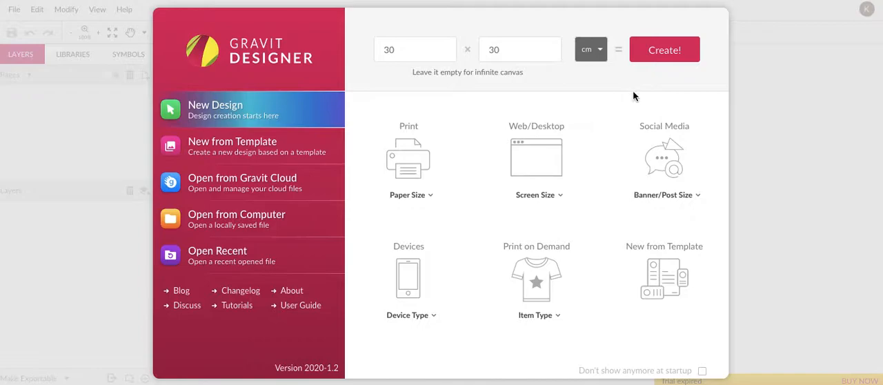
left_click(667, 50)
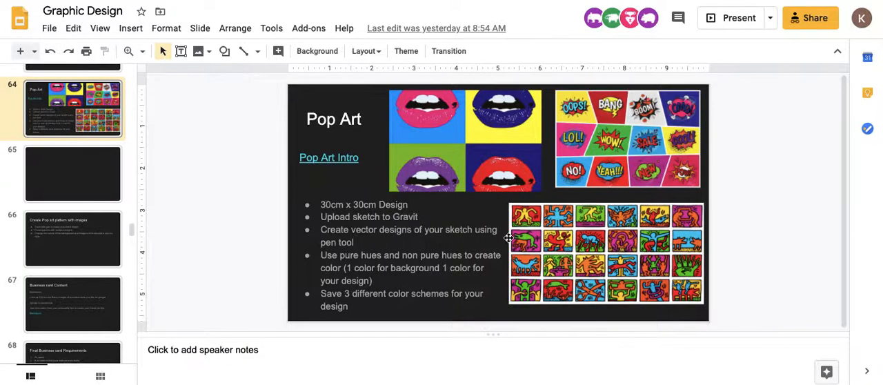
Examine the Business card Content and Final Business card Requirements slides in the Google Slides presentation for the card's size.
left_click(71, 303)
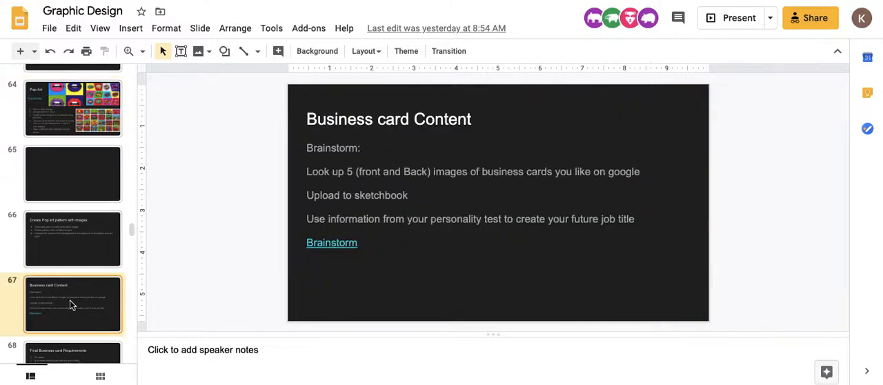
scroll(71, 304, "down", 2)
left_click(66, 266)
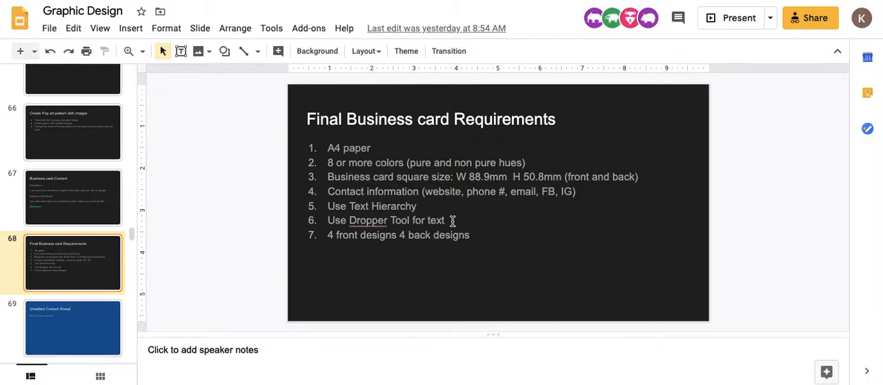
left_click_drag(456, 176, 565, 173)
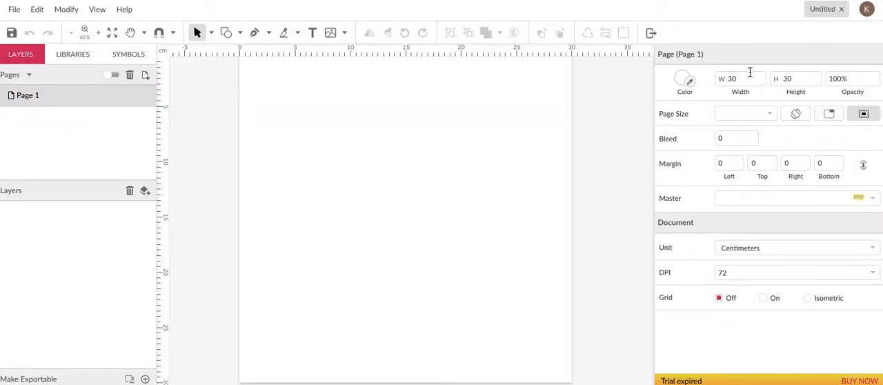
Draw a rectangle about 24.7 cm wide and 12.1 cm high on the upper half of the page.
left_click(239, 35)
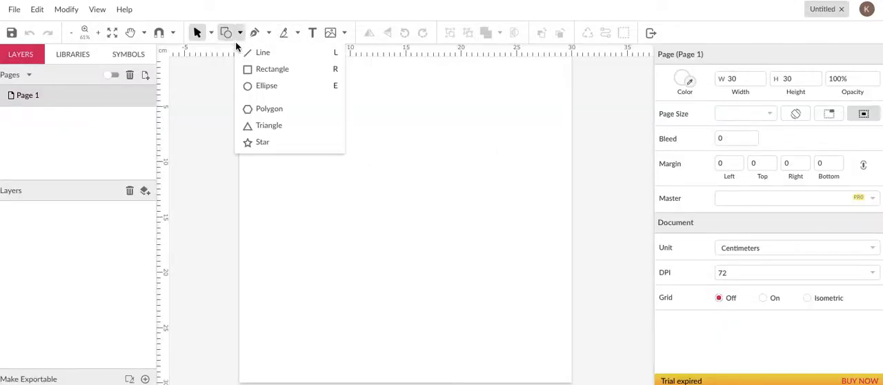
left_click(272, 69)
mouse_move(267, 122)
left_mouse_down()
mouse_move(517, 229)
mouse_move(548, 255)
left_mouse_up()
Set the rectangle's width to 88.9 cm and its height to 50.8 cm.
double_click(749, 97)
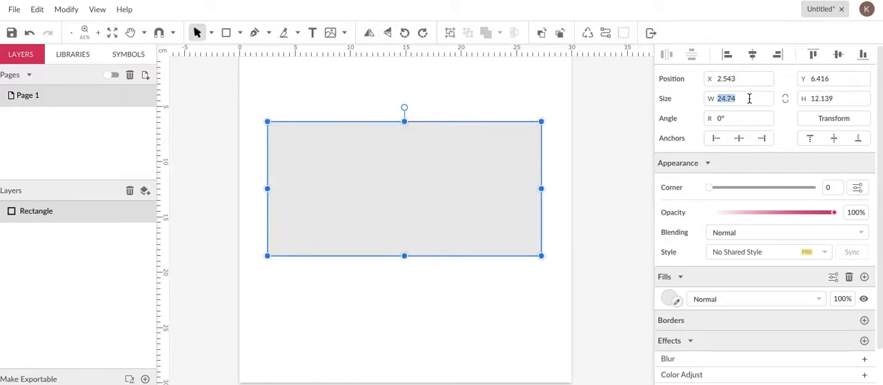
type("88.9")
left_click(840, 98)
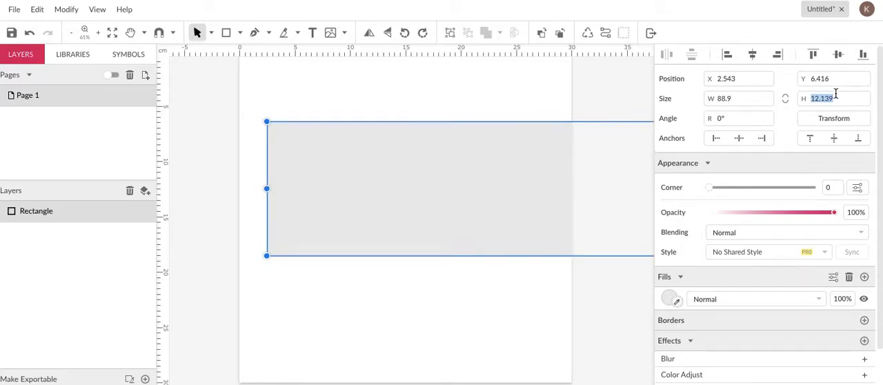
type("50.8")
key("Return")
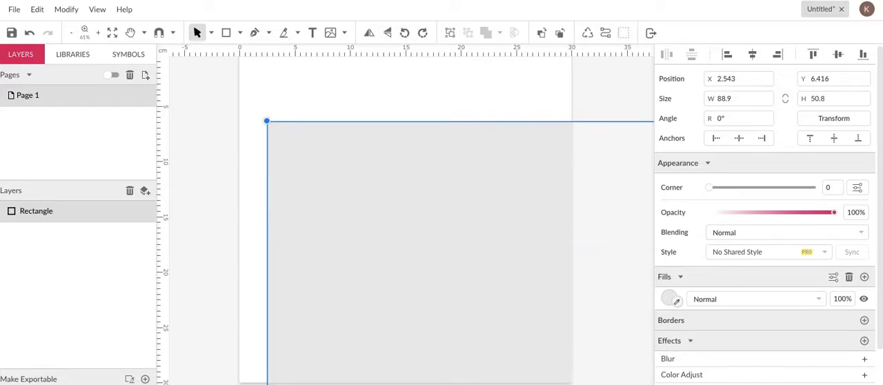
Set the rectangle's width to 8.89 cm and its height to 5.08 cm.
left_click(743, 96)
type("8")
left_click(836, 100)
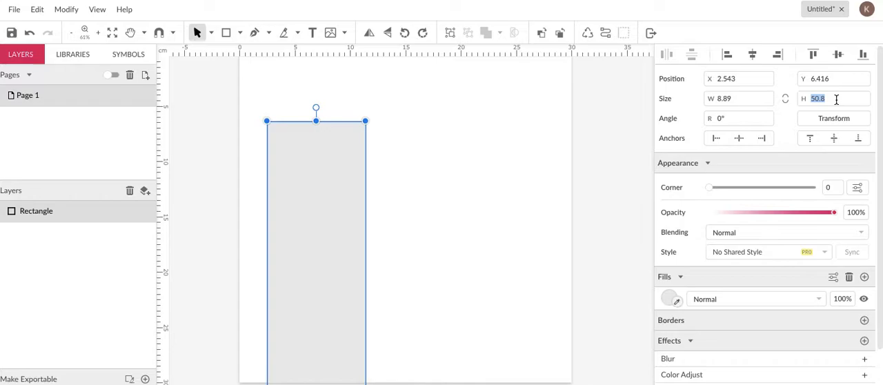
type("5")
key("Return")
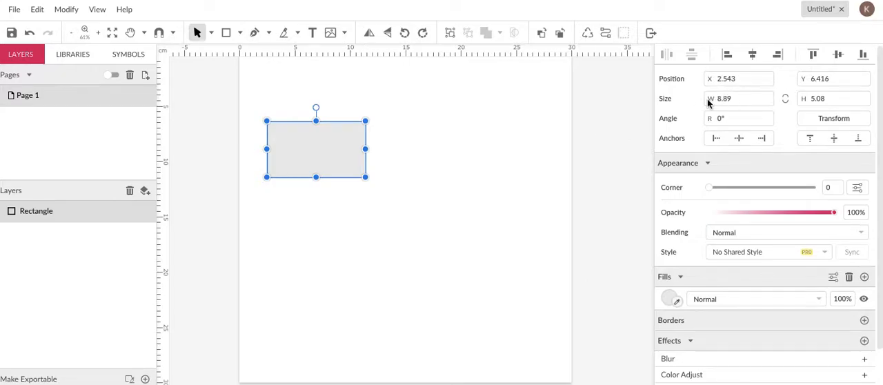
Resize the rectangle to 17.78 by 10.16 cm and move it to about X 6.5, Y 7.9 cm.
double_click(728, 98)
type("17.78")
key("Tab")
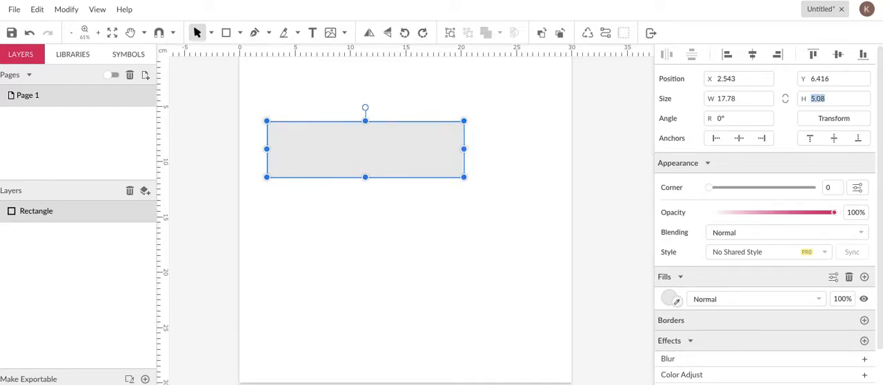
type("10.16")
key("Return")
left_click_drag(397, 185, 436, 200)
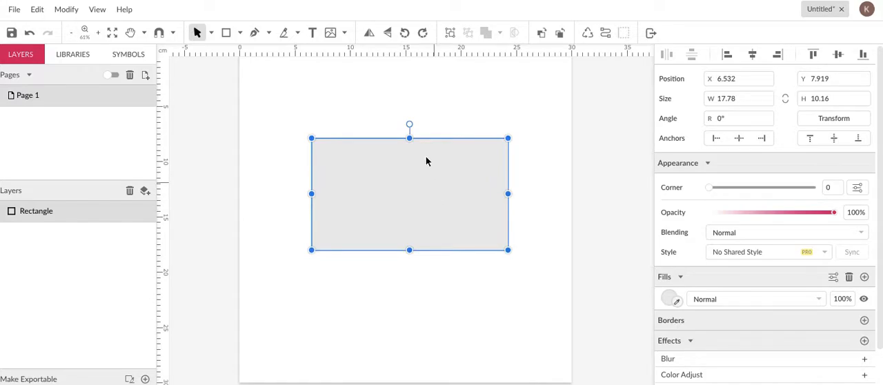
Lock the rectangle's layer and test the lock by trying to move the rectangle on the page.
left_click(462, 324)
left_click(413, 189)
left_click(450, 316)
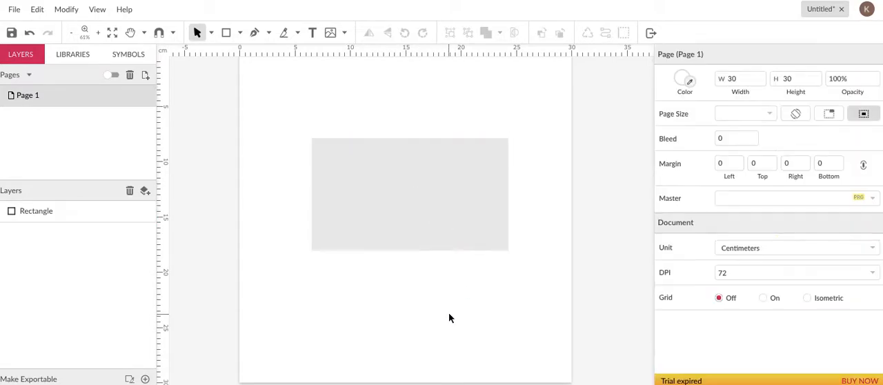
left_click(449, 210)
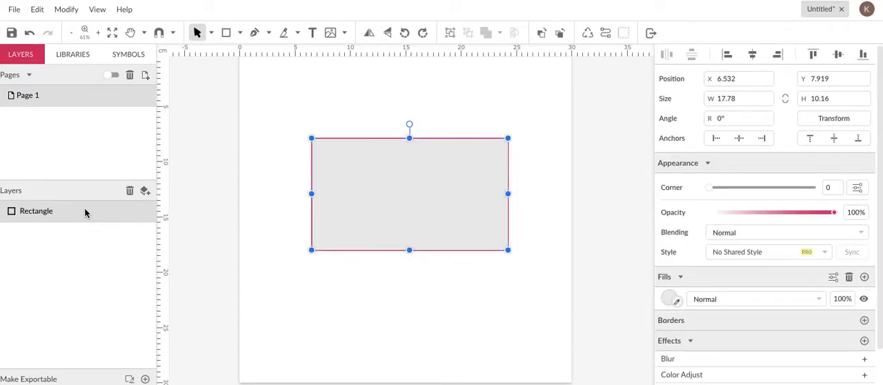
left_click(136, 211)
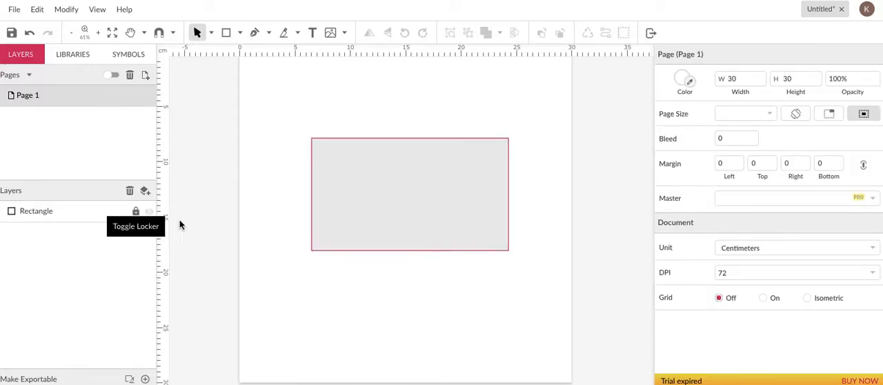
left_click_drag(451, 212, 392, 175)
left_click_drag(401, 118, 413, 194)
left_click_drag(542, 207, 431, 236)
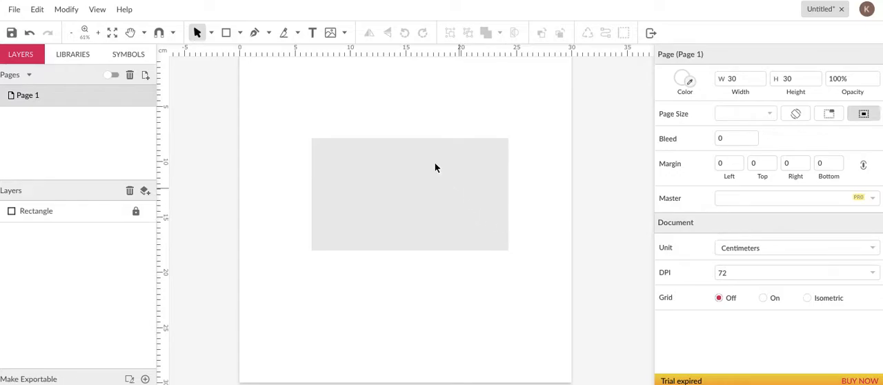
Place the image Untitled (1).jpg from the Pop Art folder inside Graphic Design on the page.
left_click(332, 34)
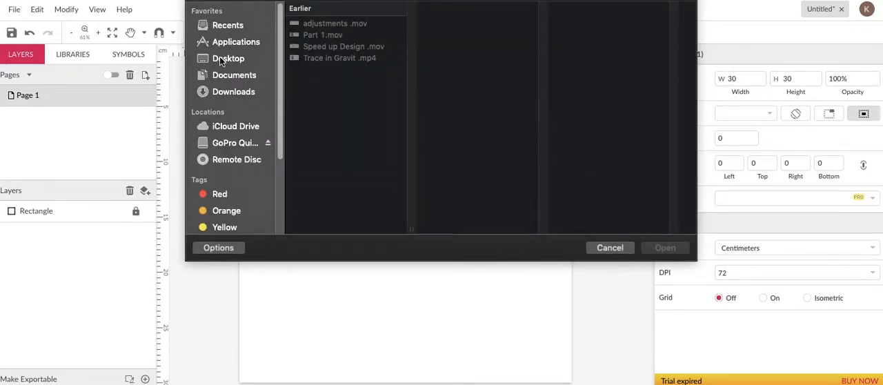
left_click(226, 58)
left_click(352, 27)
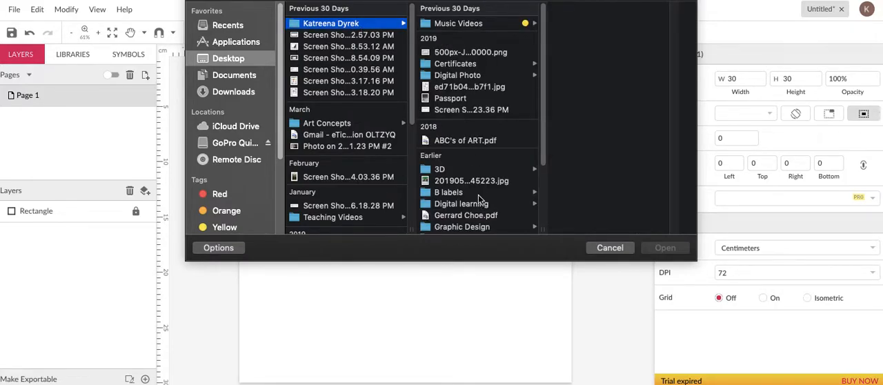
scroll(478, 190, "down", 5)
left_click(467, 138)
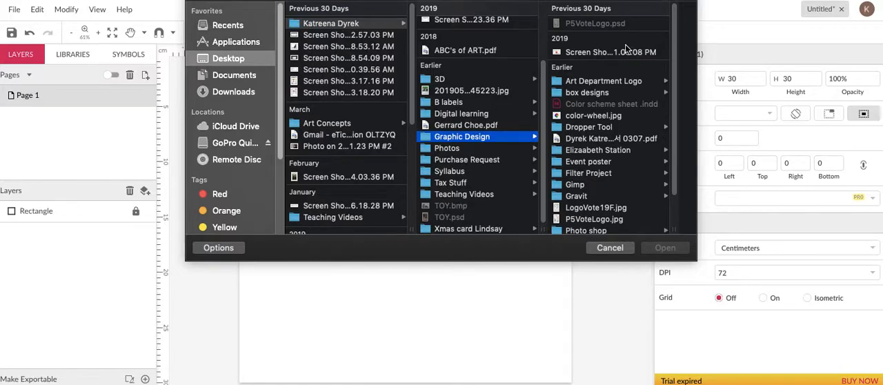
scroll(604, 186, "down", 3)
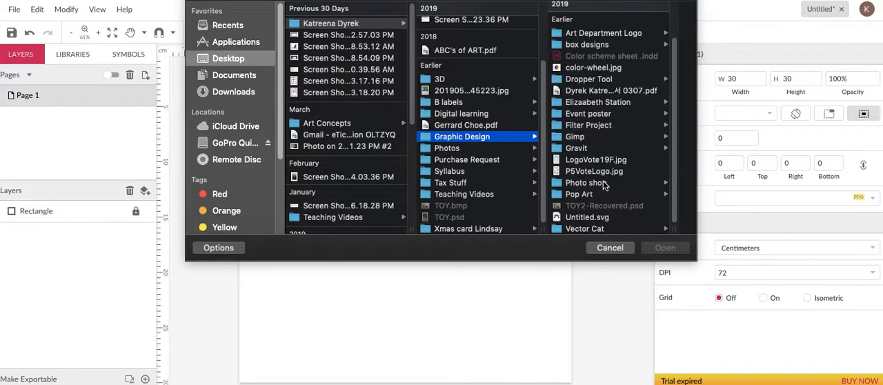
left_click(586, 195)
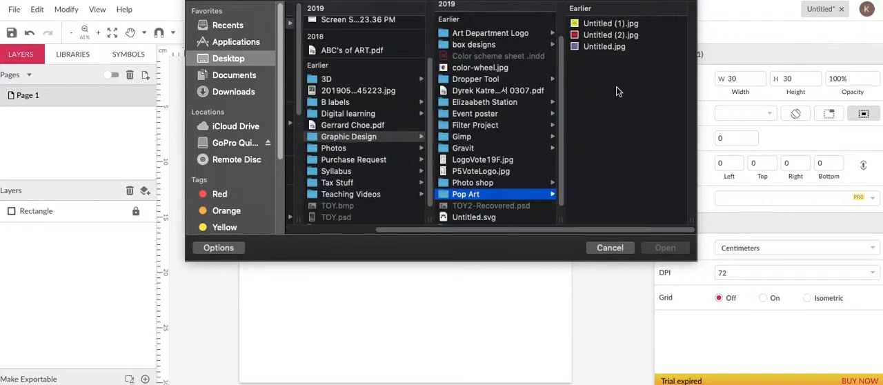
left_click(604, 25)
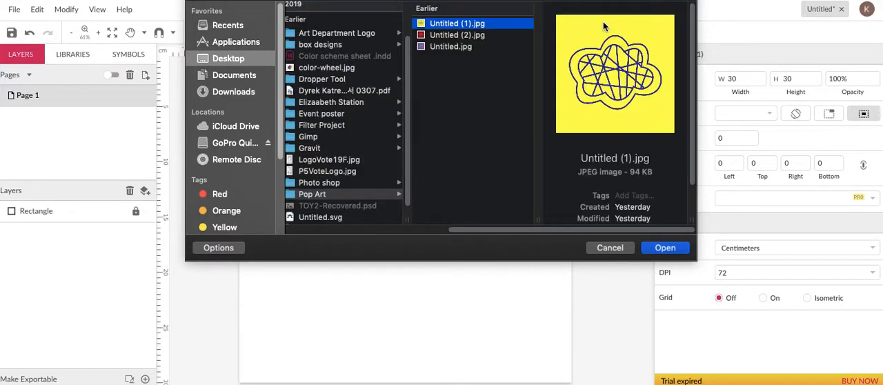
left_click(445, 47)
left_click(446, 25)
double_click(447, 25)
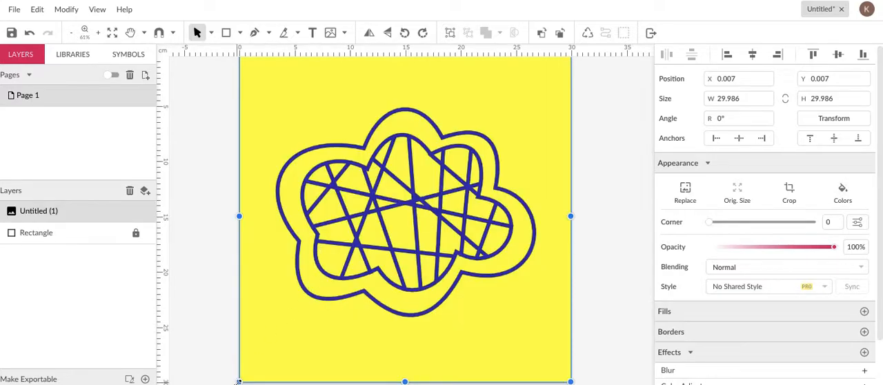
Scale the yellow image down to about 5.5 cm square and align it with the gray rectangle's upper-left corner.
left_click_drag(239, 382, 486, 135)
left_click_drag(525, 100, 348, 179)
left_click_drag(396, 221, 373, 195)
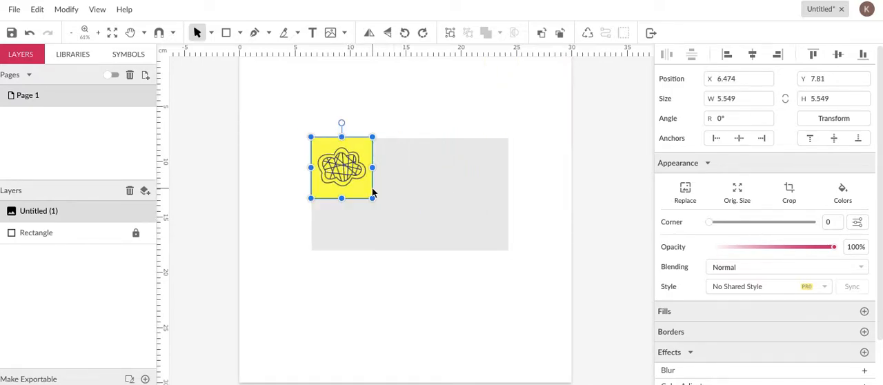
left_click(387, 116)
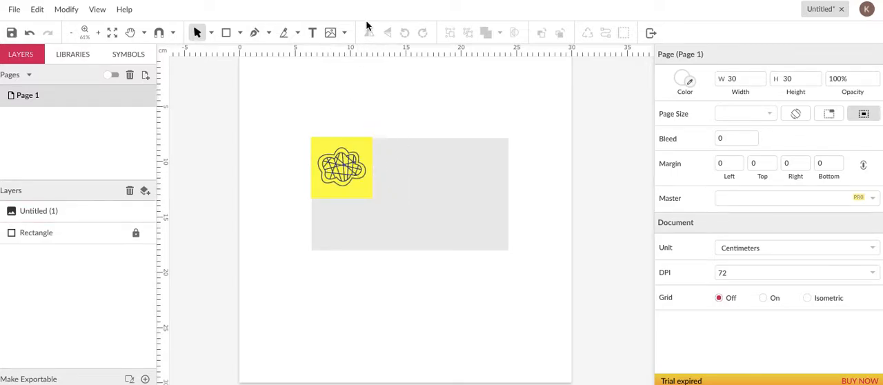
Place the image Untitled (2).jpg from the Pop Art folder on the page.
left_click(331, 33)
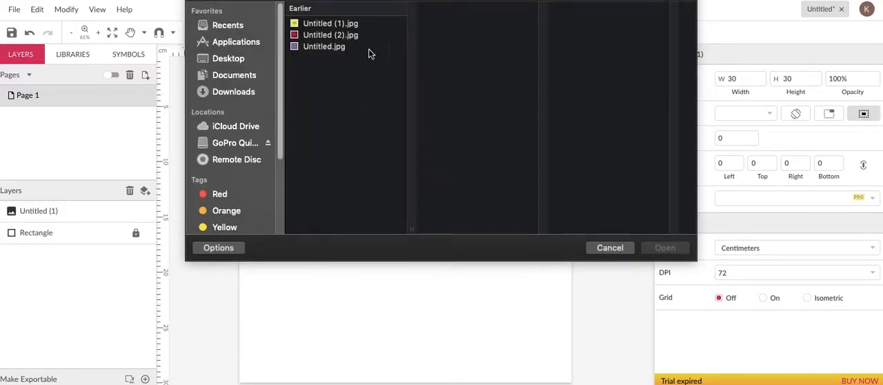
left_click(349, 24)
left_click(346, 35)
double_click(345, 35)
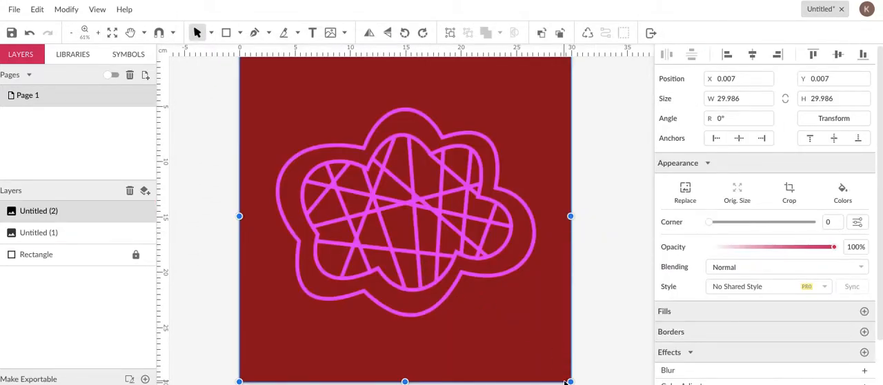
left_click_drag(567, 382, 429, 295)
key("ctrl+z")
key("ctrl+z")
Scale the dark red image down to the yellow image's size and place it just right of it along the rectangle's upper edge.
left_click_drag(570, 381, 316, 127)
left_click_drag(286, 105, 430, 188)
left_click_drag(466, 218, 414, 193)
left_click(465, 200)
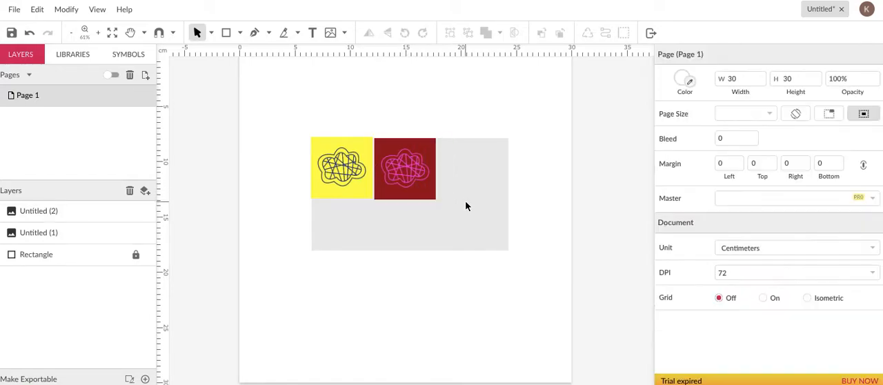
Place the image Untitled.jpg on the page and scale it down to about 5.4 cm square near the gray rectangle's upper-right corner.
left_click(329, 33)
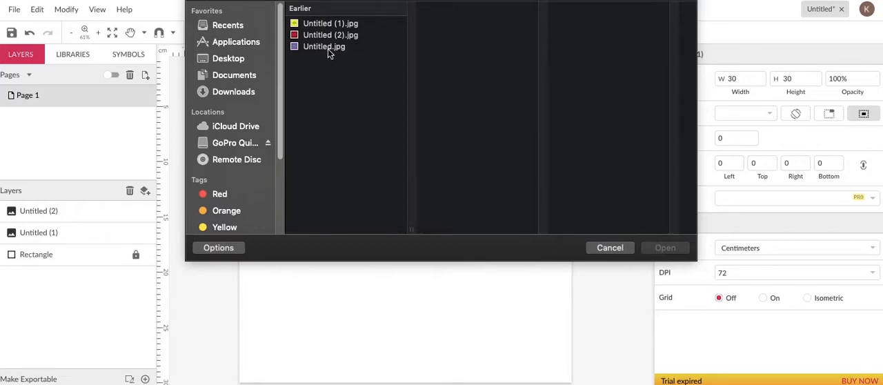
double_click(328, 48)
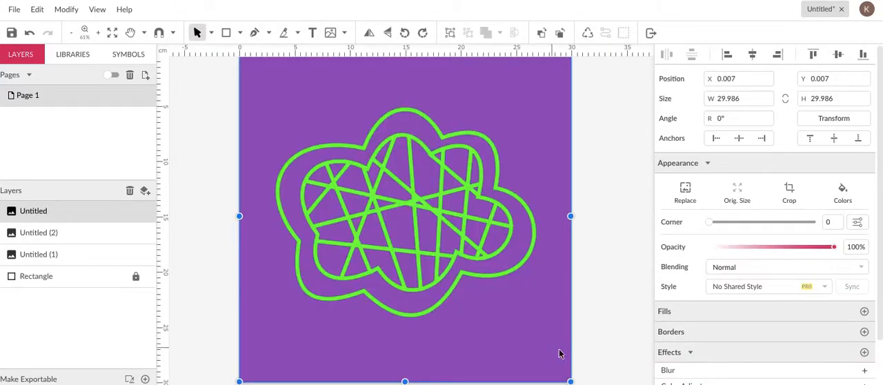
left_click_drag(568, 379, 325, 147)
left_click_drag(275, 117, 490, 196)
left_click_drag(529, 229, 498, 200)
left_click_drag(465, 173, 471, 182)
left_click_drag(508, 210, 492, 183)
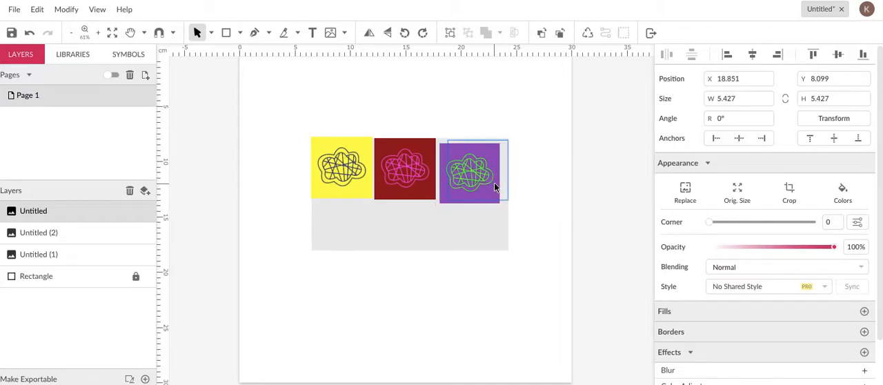
left_click_drag(494, 185, 495, 175)
Align the purple image with the rectangle's upper-right corner and shrink it to about 5.3 cm square.
key("ctrl+plus")
key("ctrl+plus")
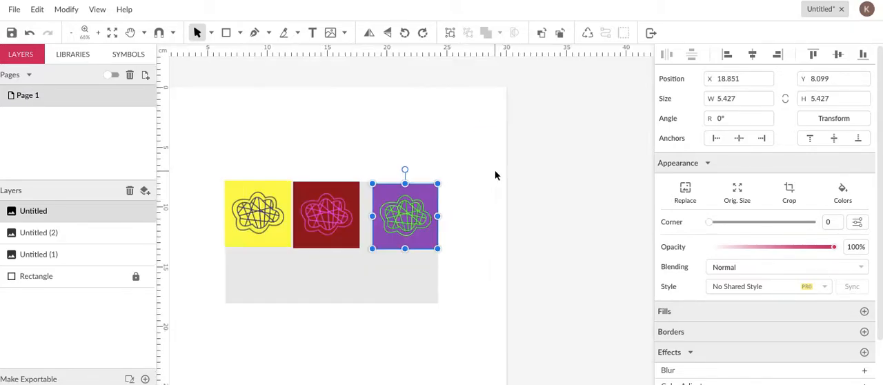
left_click_drag(429, 245, 433, 228)
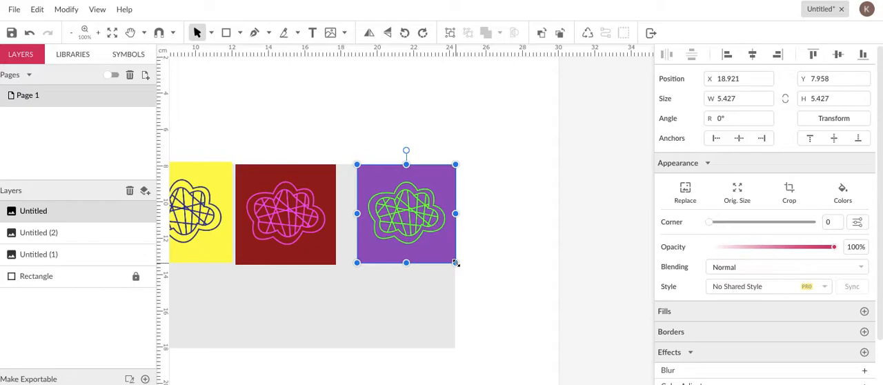
left_click_drag(455, 262, 454, 260)
key("Down")
key("Down")
key("Down")
key("Down")
key("Down")
key("Left")
key("Up")
key("Up")
key("Up")
key("Up")
key("Right")
key("Up")
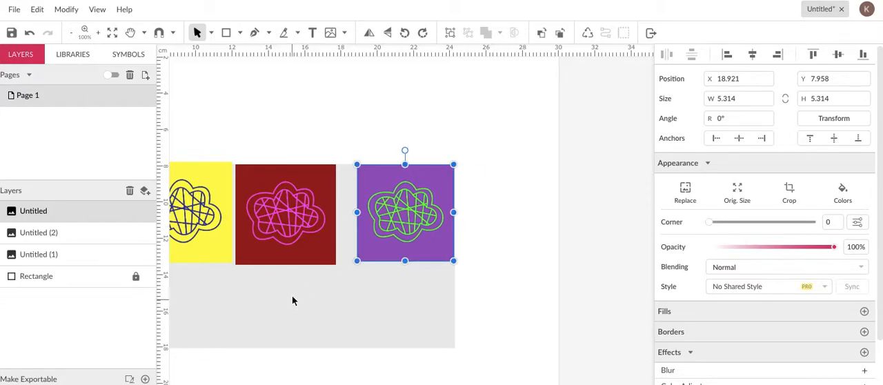
Stack the dark red image below the purple one at the rectangle's right edge, scaling both to about 4.7 cm square.
left_click_drag(303, 229, 402, 304)
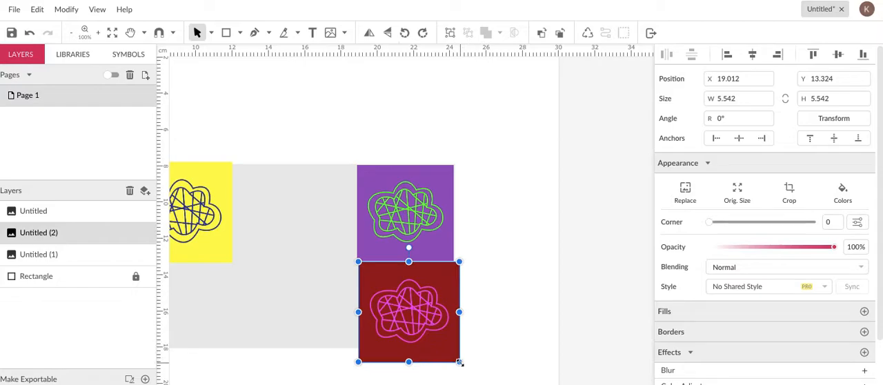
left_click_drag(460, 364, 445, 346)
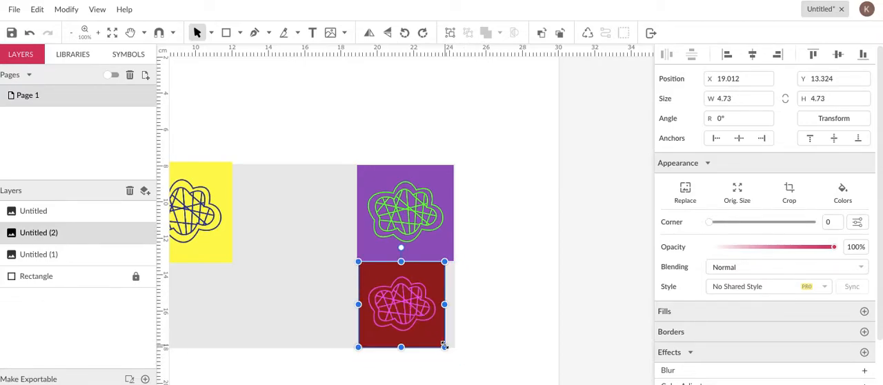
left_click(417, 236)
mouse_move(452, 166)
left_mouse_down()
mouse_move(433, 173)
mouse_move(442, 177)
left_mouse_up()
left_click_drag(414, 217, 424, 207)
left_click_drag(424, 286, 429, 284)
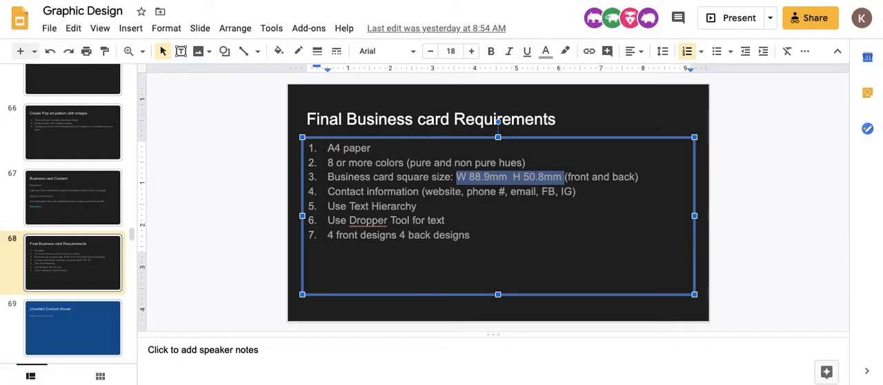
Switch to the Graphic Design presentation in Google Slides and view the Pop Art example slide.
scroll(69, 138, "up", 5)
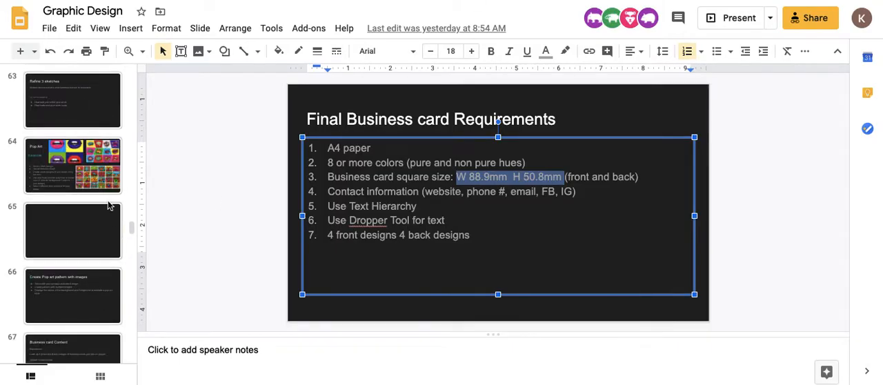
left_click(96, 171)
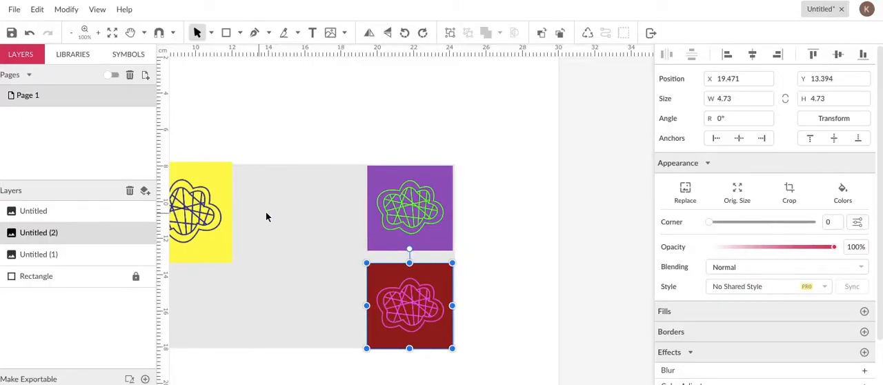
Enlarge the yellow image to about 12.2 by 10.7 cm so it fills the rectangle beside the two small images.
scroll(275, 210, "left", 2)
scroll(274, 210, "down", 1)
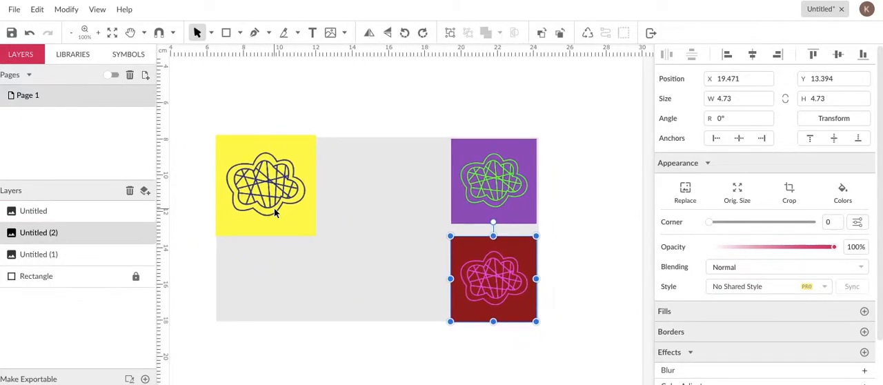
left_click(266, 206)
left_click_drag(317, 235, 437, 329)
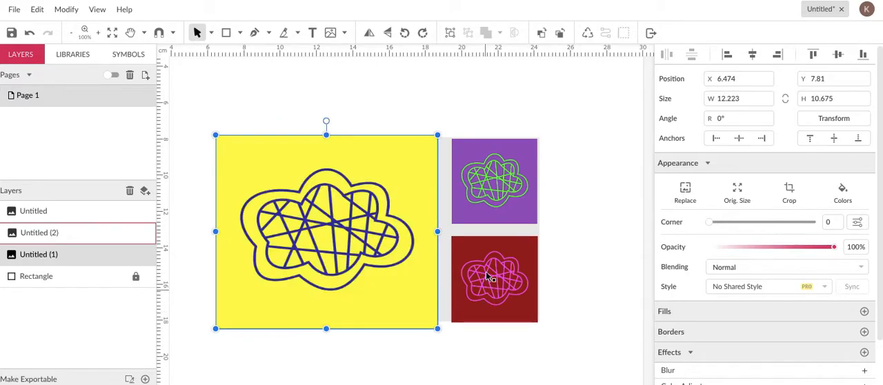
Enlarge the purple and dark red images to about 6 cm tall and overlap them against the yellow image's right edge.
left_click(469, 202)
left_click_drag(470, 202, 469, 200)
left_click_drag(522, 219, 539, 243)
left_click_drag(525, 294, 494, 281)
left_click_drag(506, 316, 507, 292)
mouse_move(501, 182)
left_mouse_down()
mouse_move(486, 181)
mouse_move(498, 183)
left_mouse_up()
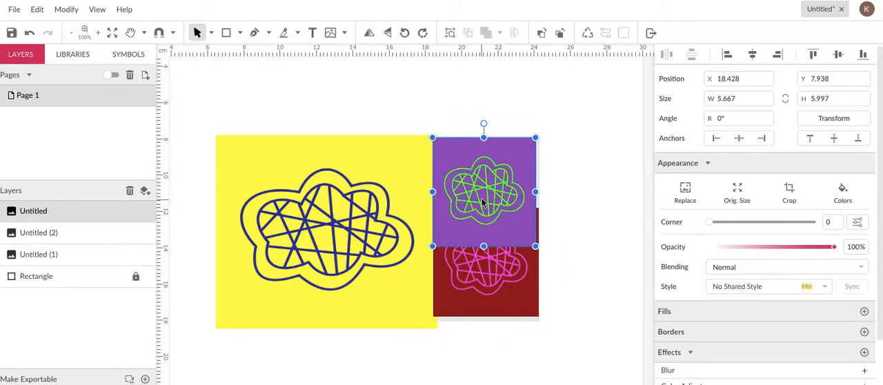
Move the purple image up so it extends above the rectangle's upper-right corner.
right_click(492, 177)
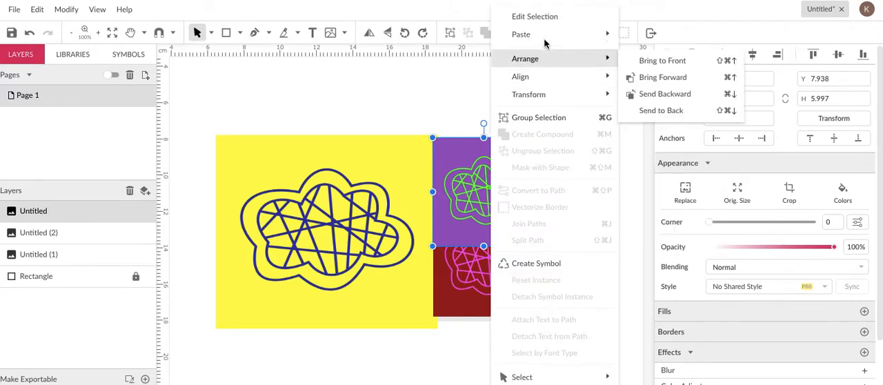
left_click(460, 178)
left_click_drag(476, 169, 399, 117)
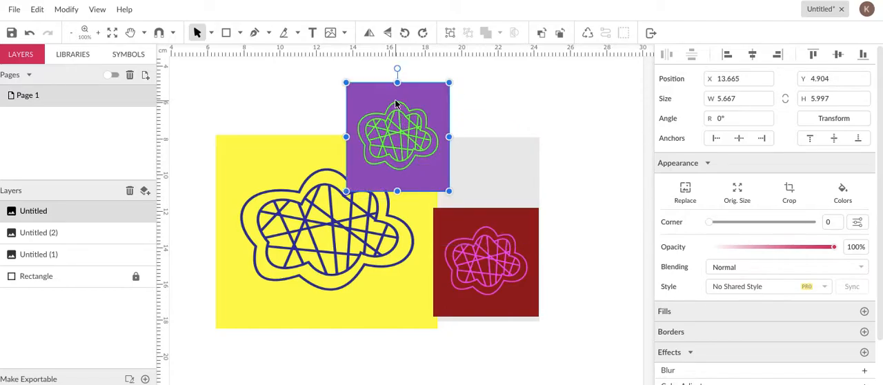
right_click(395, 103)
left_click(389, 119)
left_click_drag(400, 138, 519, 136)
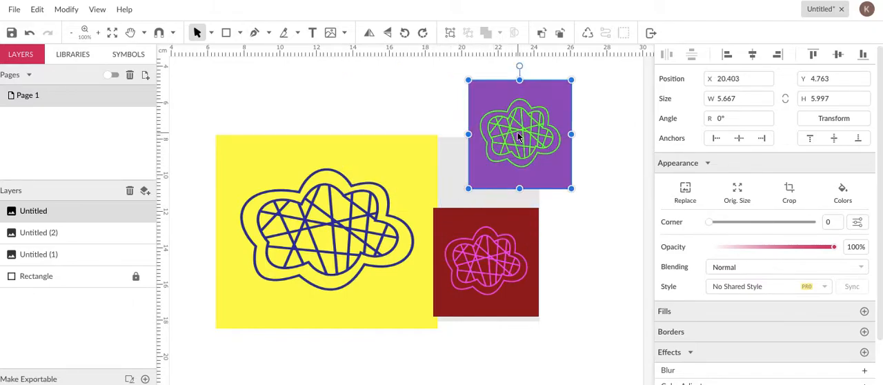
Crop the purple image to about 4.9 cm tall and round its corners to 1.14.
left_click(791, 191)
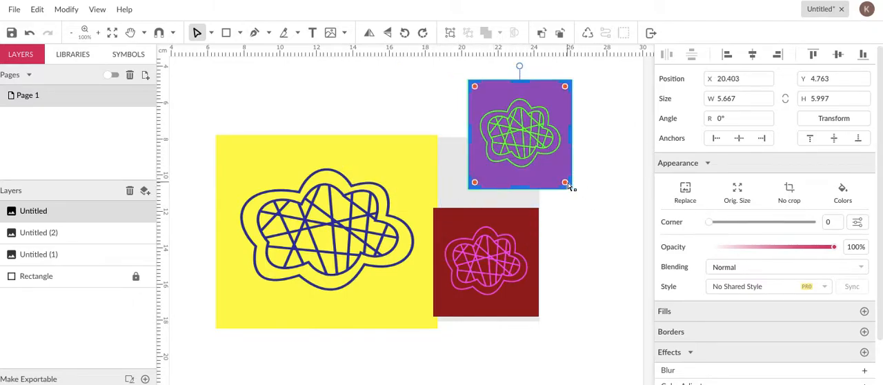
left_click_drag(566, 185, 561, 177)
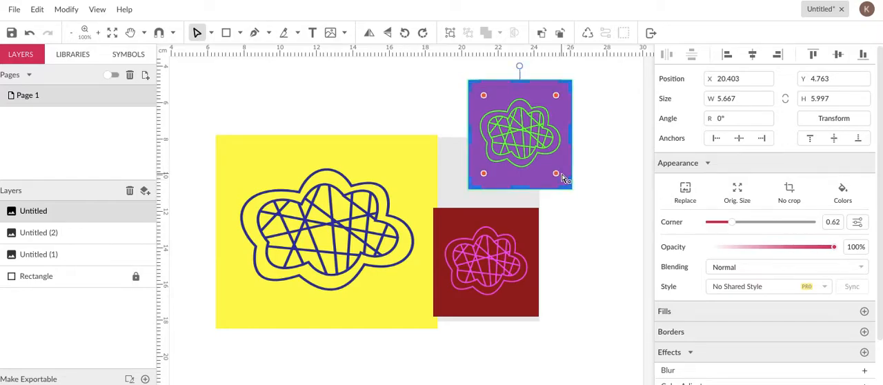
left_click_drag(523, 188, 524, 177)
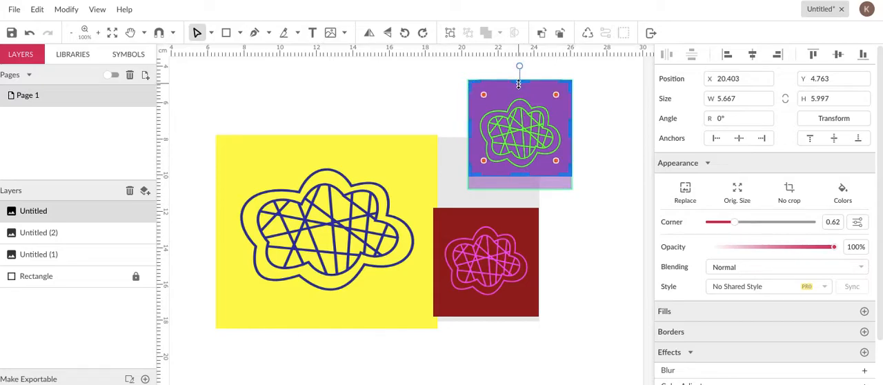
left_click_drag(520, 81, 563, 100)
left_click_drag(544, 127, 558, 109)
left_click(607, 153)
left_click_drag(532, 147, 580, 152)
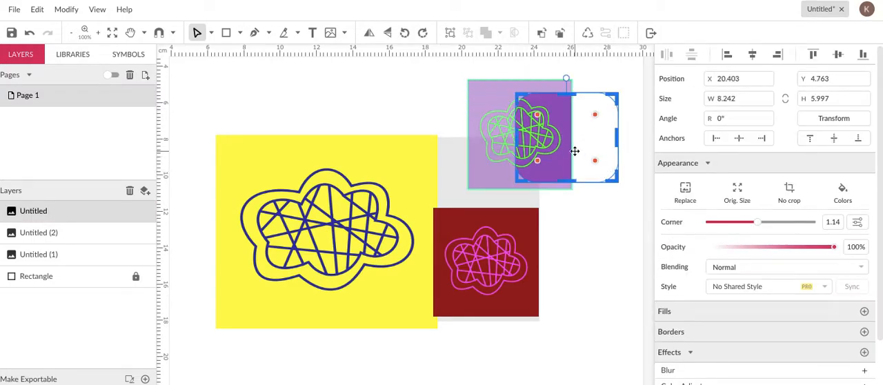
key("ctrl+z")
left_click(618, 87)
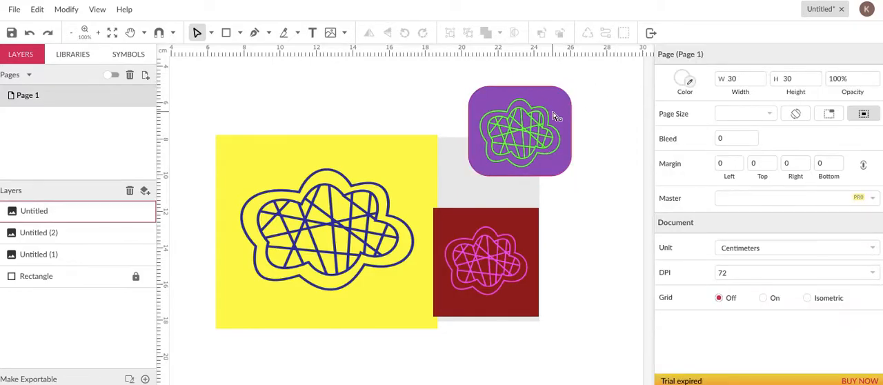
left_click_drag(556, 116, 590, 157)
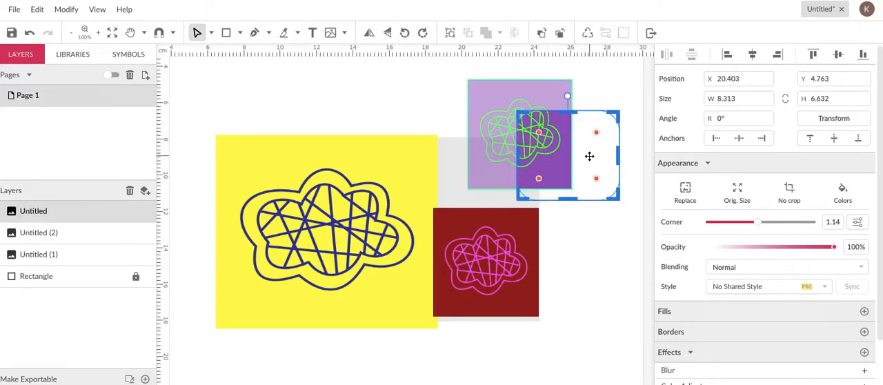
key("ctrl+z")
left_click(610, 111)
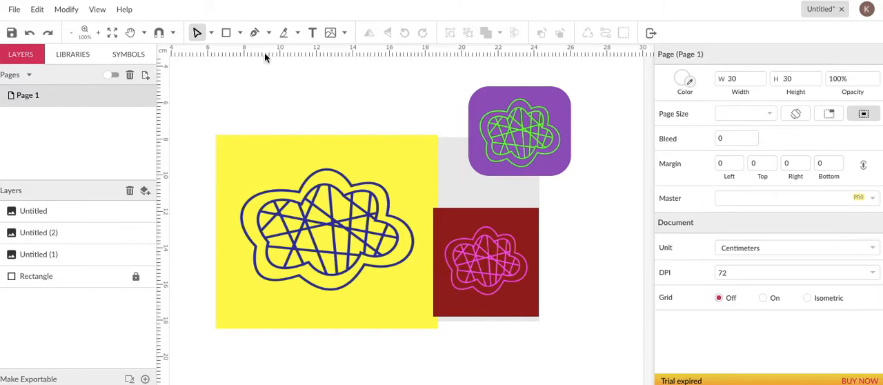
Activate the Pointer tool and move the rounded purple image slightly down and left, above the dark red image.
left_click(212, 38)
left_click(227, 53)
left_click_drag(480, 110, 511, 100)
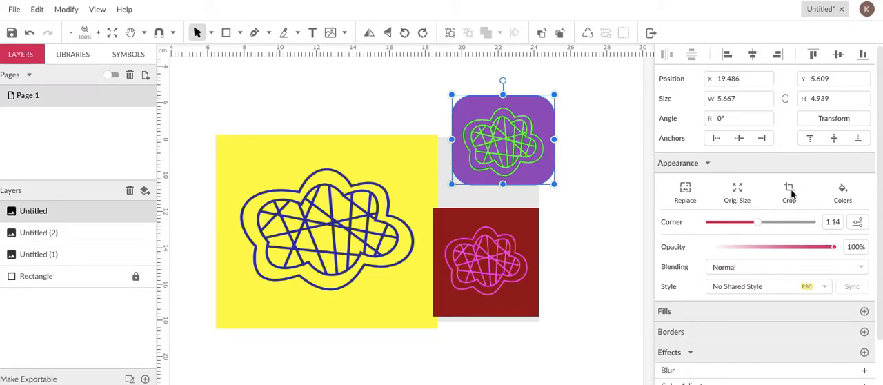
left_click(737, 191)
key("ctrl+z")
left_click_drag(556, 142, 529, 142)
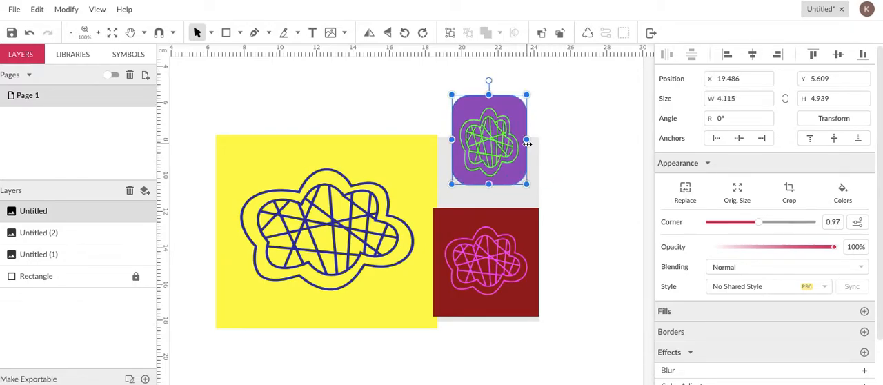
key("ctrl+z")
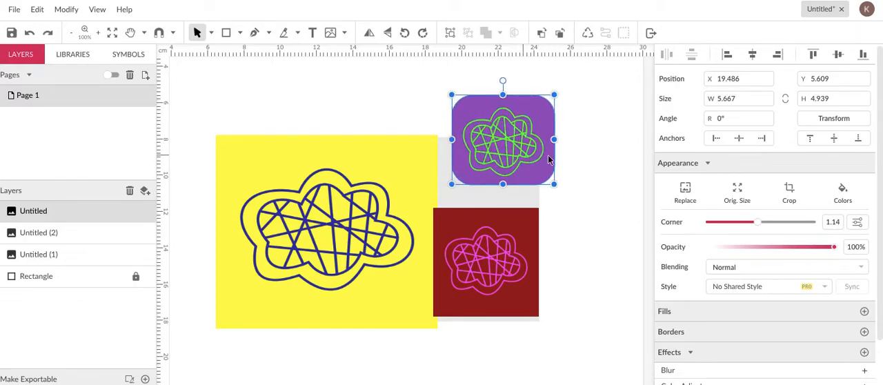
Round the cropped purple image's corners to 2.59 to make it an oval, keeping the crop frame in place.
left_click(790, 193)
left_click_drag(535, 165, 390, 191)
left_click(602, 162)
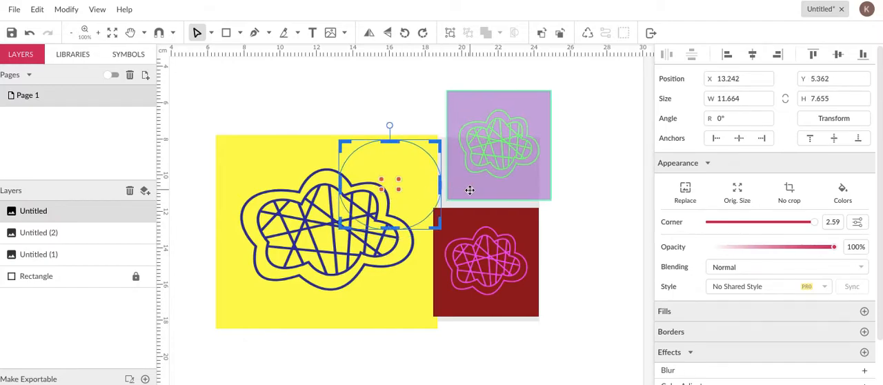
key("ctrl+z")
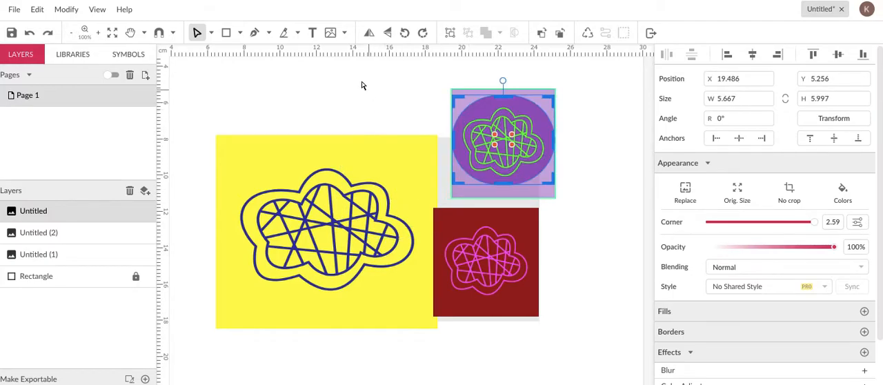
left_click(244, 93)
Rearrange the images with the Pointer tool: purple oval at the rectangle's upper left, yellow on the right, dark red at the lower middle.
left_click(213, 34)
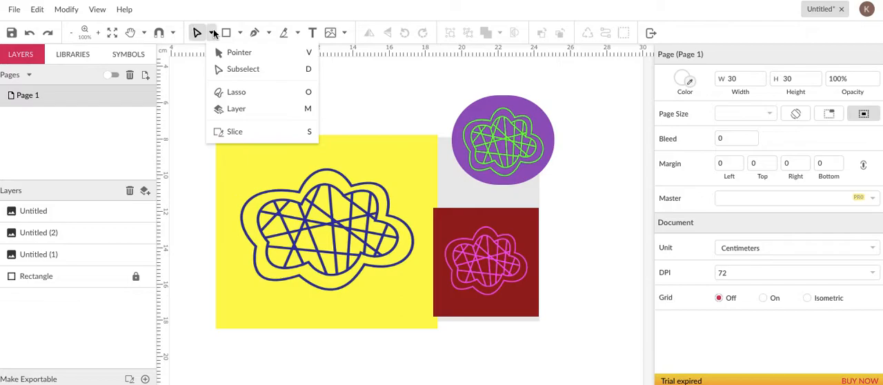
left_click(238, 52)
left_click_drag(501, 140, 455, 141)
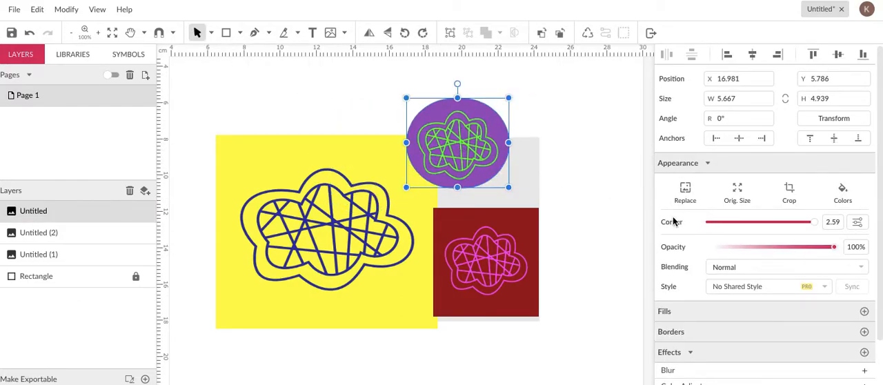
left_click_drag(452, 136, 262, 181)
left_click_drag(350, 231, 498, 220)
left_click_drag(473, 283, 347, 281)
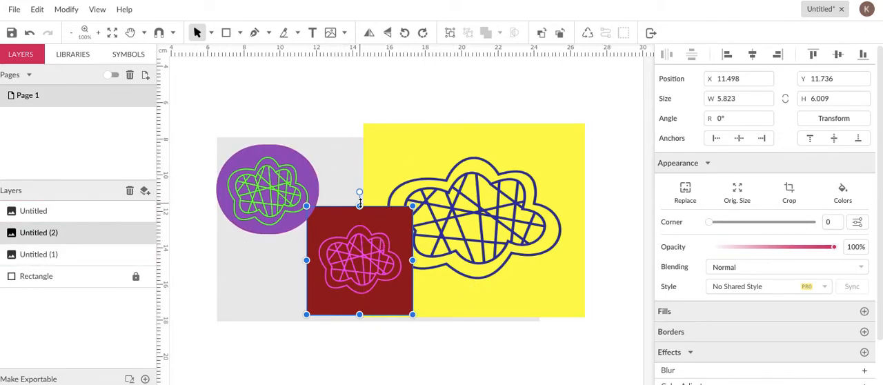
Duplicate the purple oval twice, placing one copy below the original and the other to its right.
left_click(239, 170)
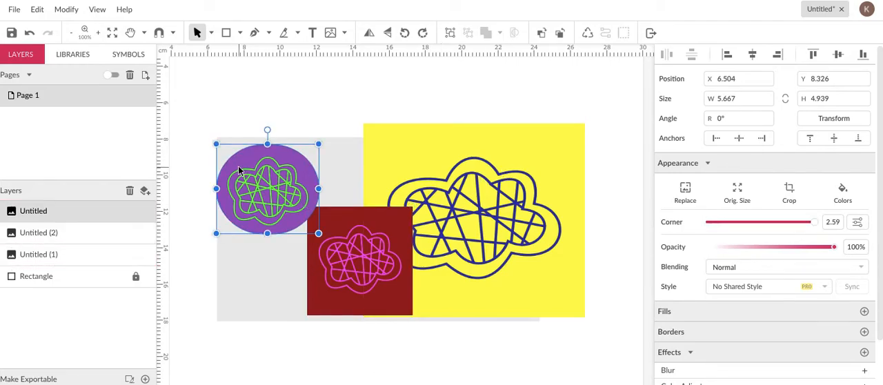
key("ctrl+d")
left_click_drag(269, 181, 273, 259)
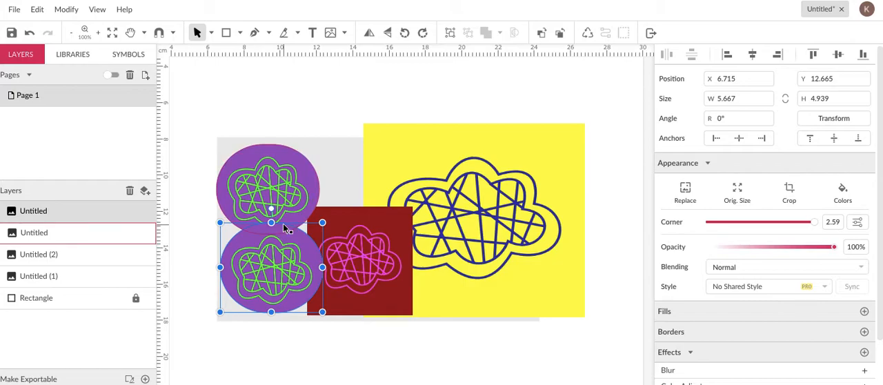
key("ctrl+d")
left_click_drag(269, 249, 367, 166)
Duplicate the dark red image and place the copy over the yellow image's lower-right corner.
left_click(355, 269)
key("ctrl+d")
left_click_drag(353, 269, 526, 273)
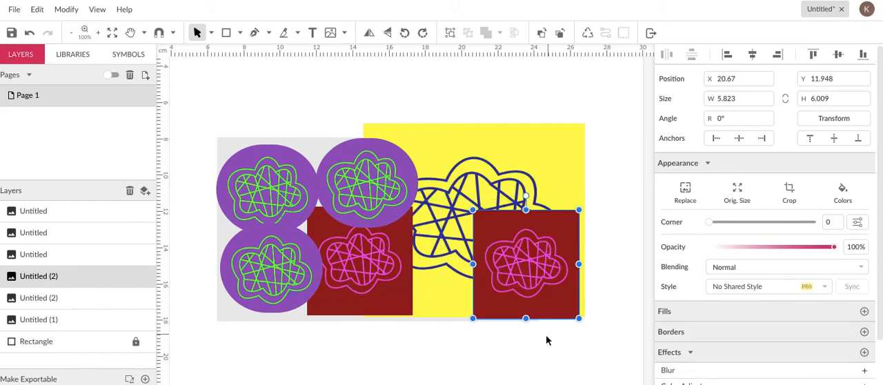
left_click(545, 350)
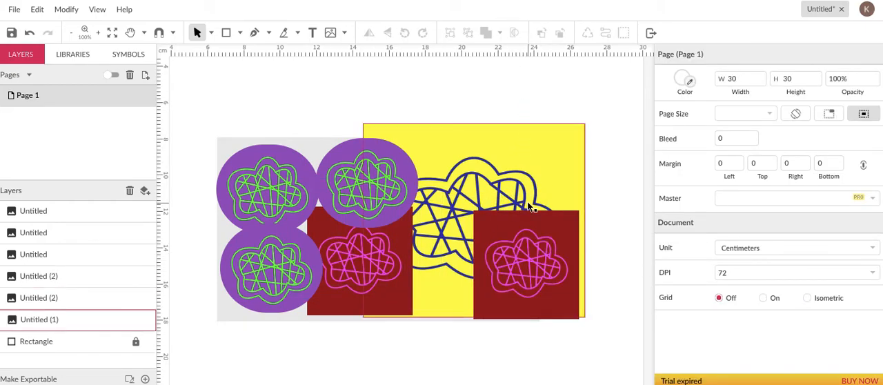
Duplicate the yellow image and place the copy behind the ovals over the rectangle's left side.
left_click(447, 178)
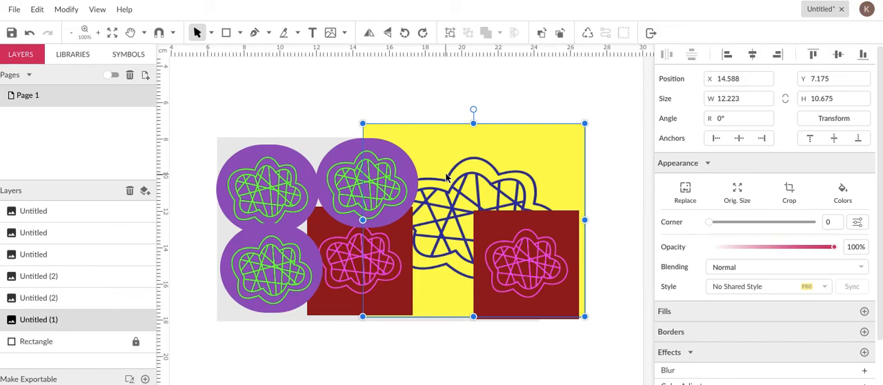
key("ctrl+d")
left_click_drag(447, 178, 310, 165)
Move the original dark red image above its copy on the right and the third purple oval to the pattern's center.
left_click_drag(368, 252, 526, 181)
left_click_drag(375, 158, 415, 199)
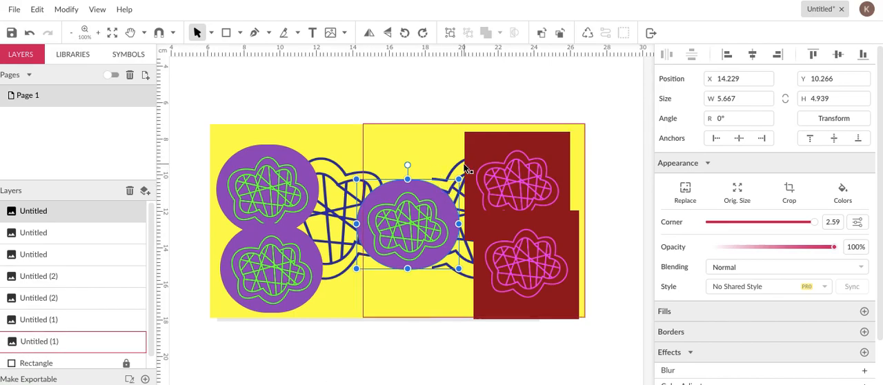
left_click(365, 93)
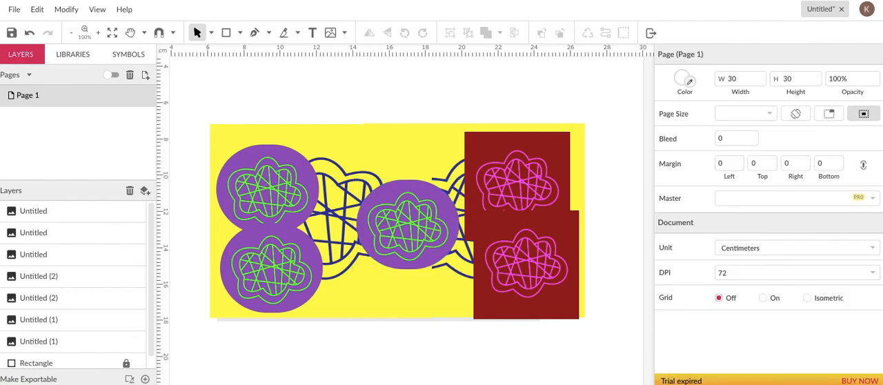